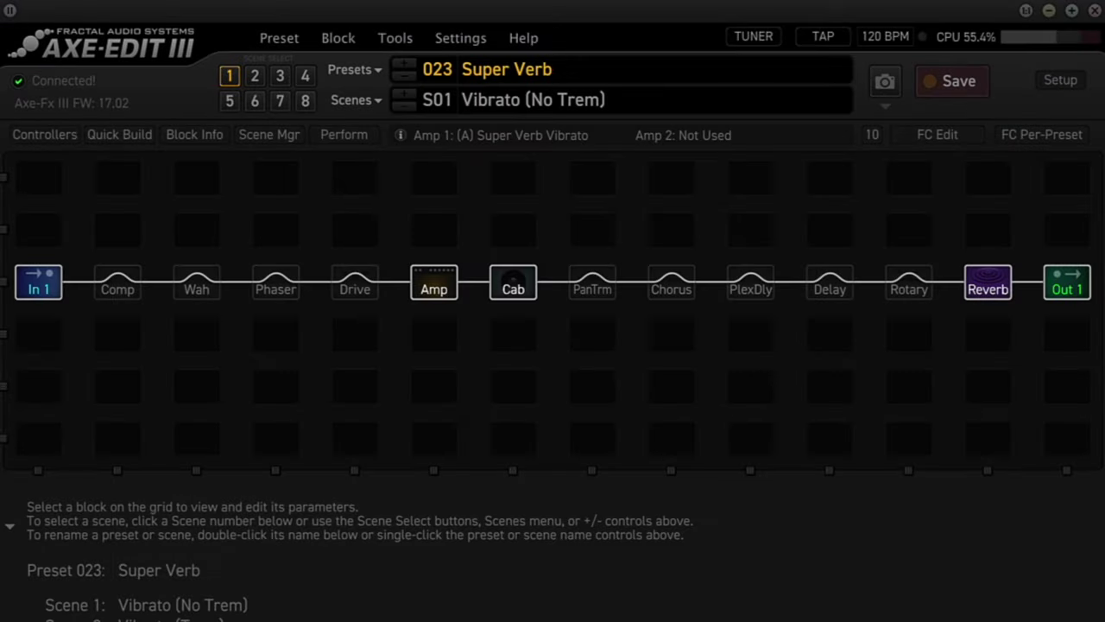
- Open the FC Edit page and the Layout Links dialog for the Euro Uber switch
{"action": "left_click", "coordinate": [944, 138]}
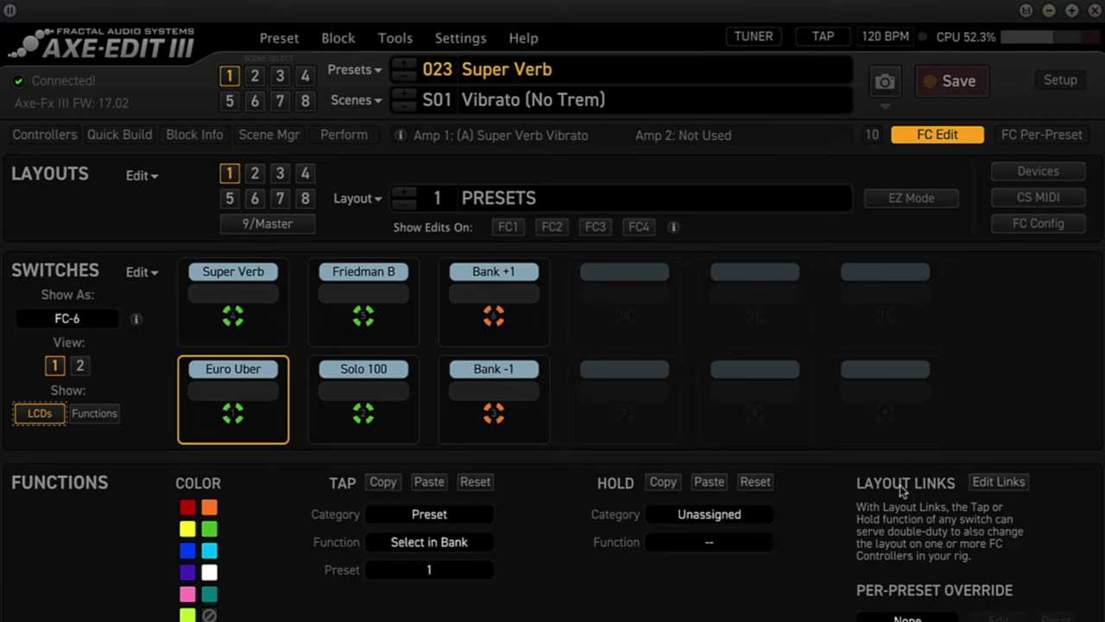
{"action": "left_click", "coordinate": [1001, 486]}
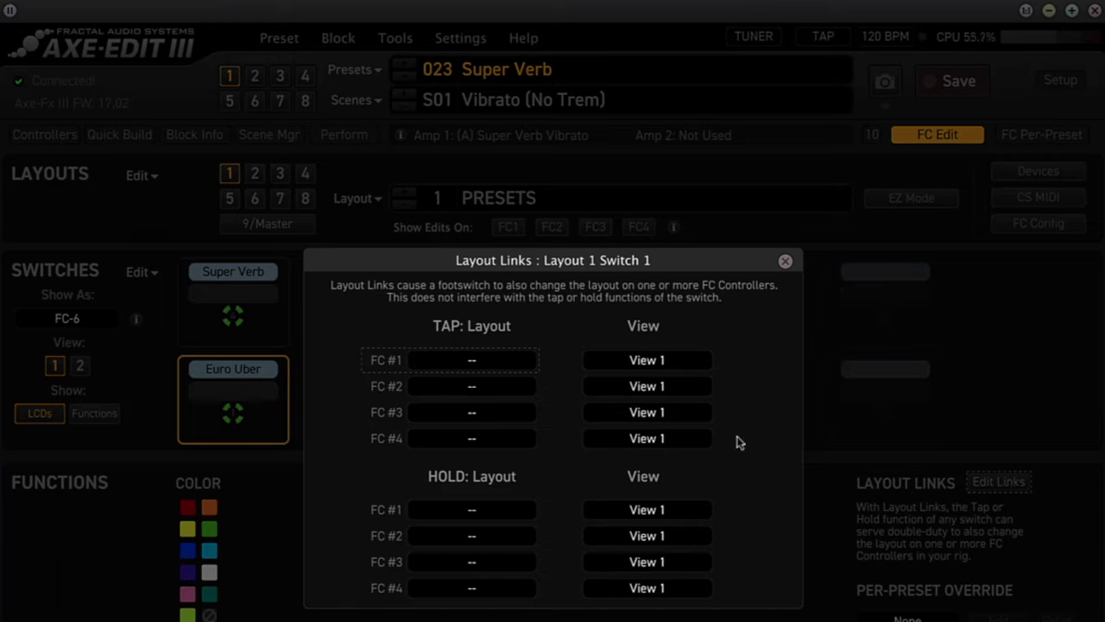
- Set Euro Uber's FC #1 TAP layout link to Layout 2 and close the dialog
{"action": "left_click", "coordinate": [474, 366]}
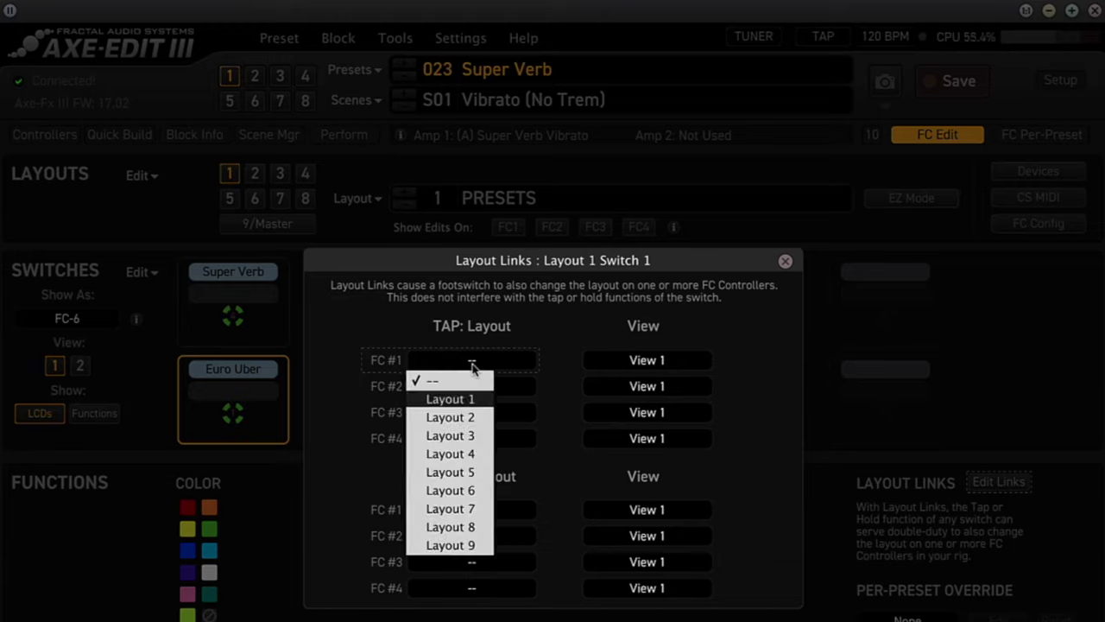
{"action": "left_click", "coordinate": [453, 418]}
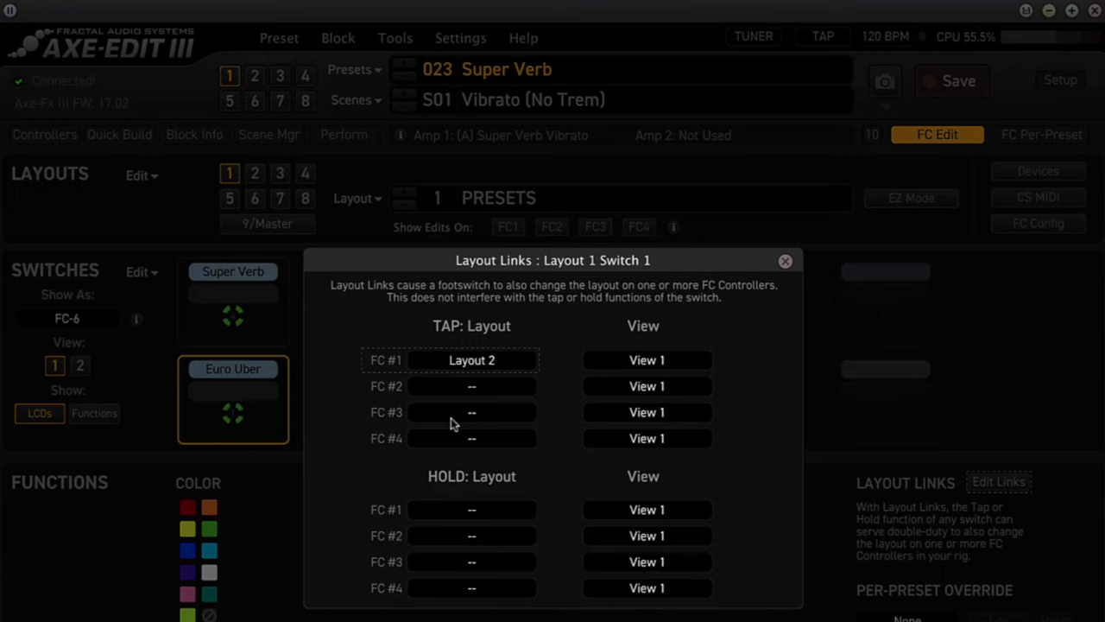
{"action": "left_click", "coordinate": [785, 260]}
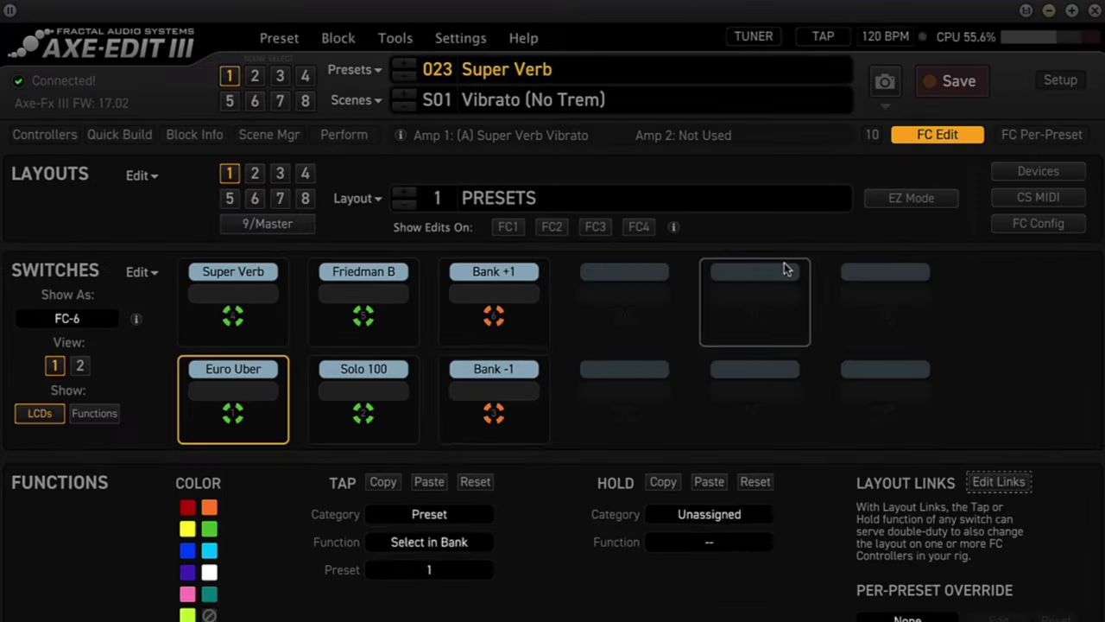
- Link the Solo 100 switch's FC #1 tap to Layout 2
{"action": "left_click", "coordinate": [376, 403]}
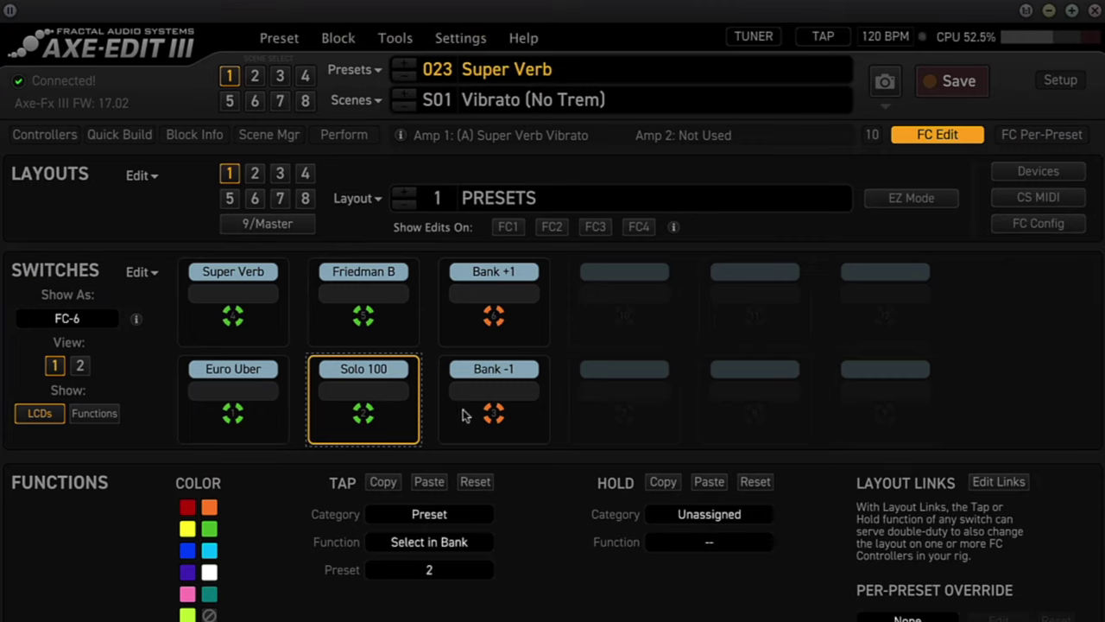
{"action": "left_click", "coordinate": [993, 485]}
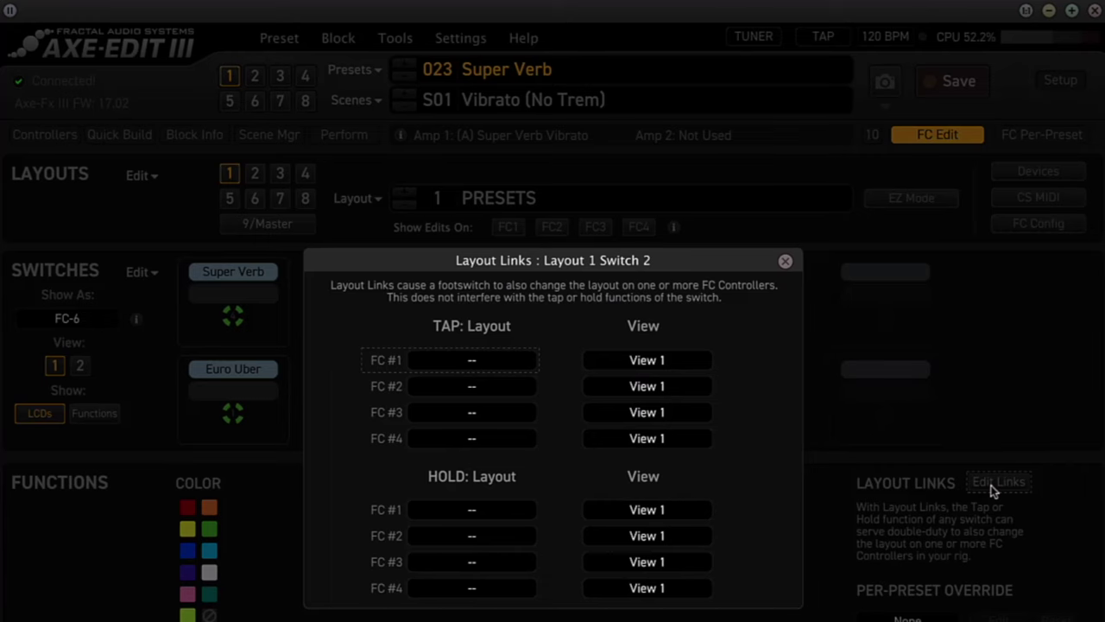
{"action": "left_click", "coordinate": [482, 363]}
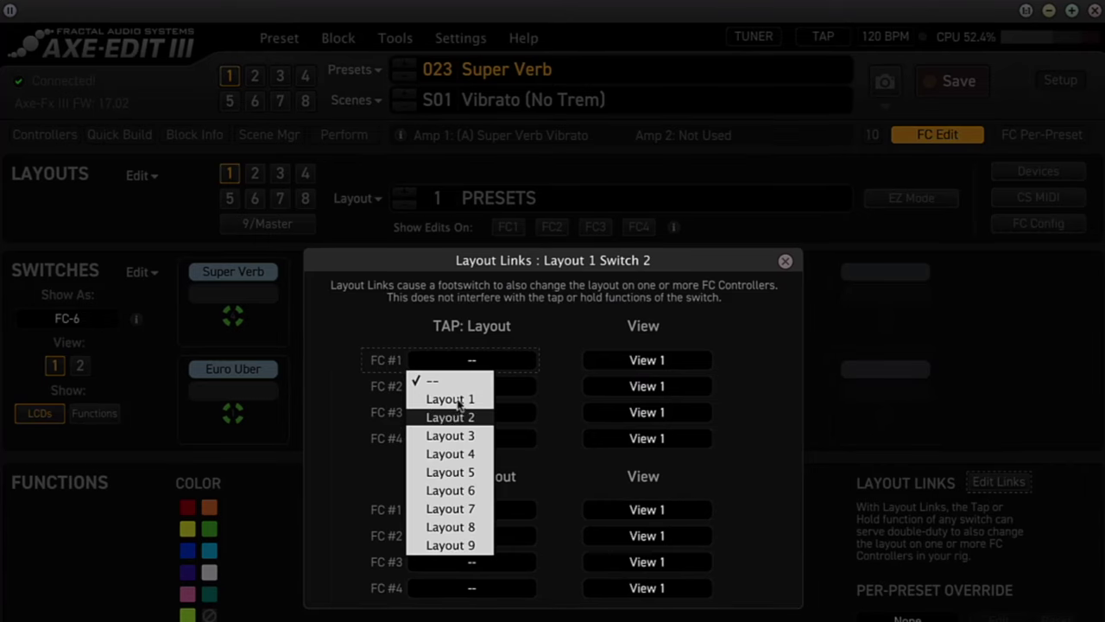
{"action": "left_click", "coordinate": [448, 418]}
{"action": "left_click", "coordinate": [785, 260]}
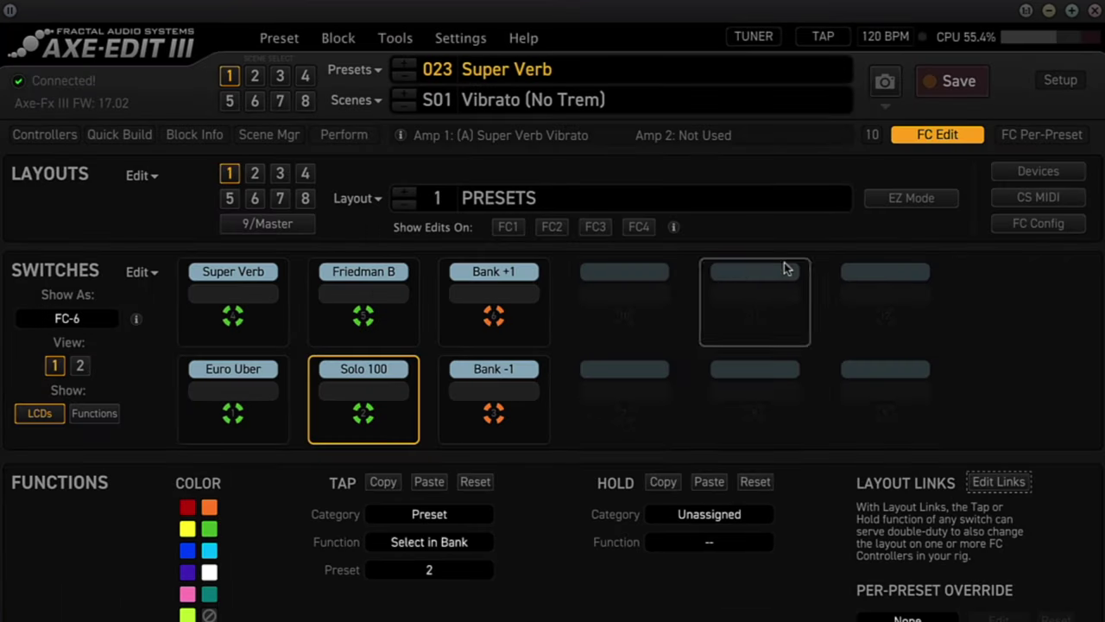
- Link the Super Verb switch's FC #1 tap to Layout 2
{"action": "left_click", "coordinate": [237, 295]}
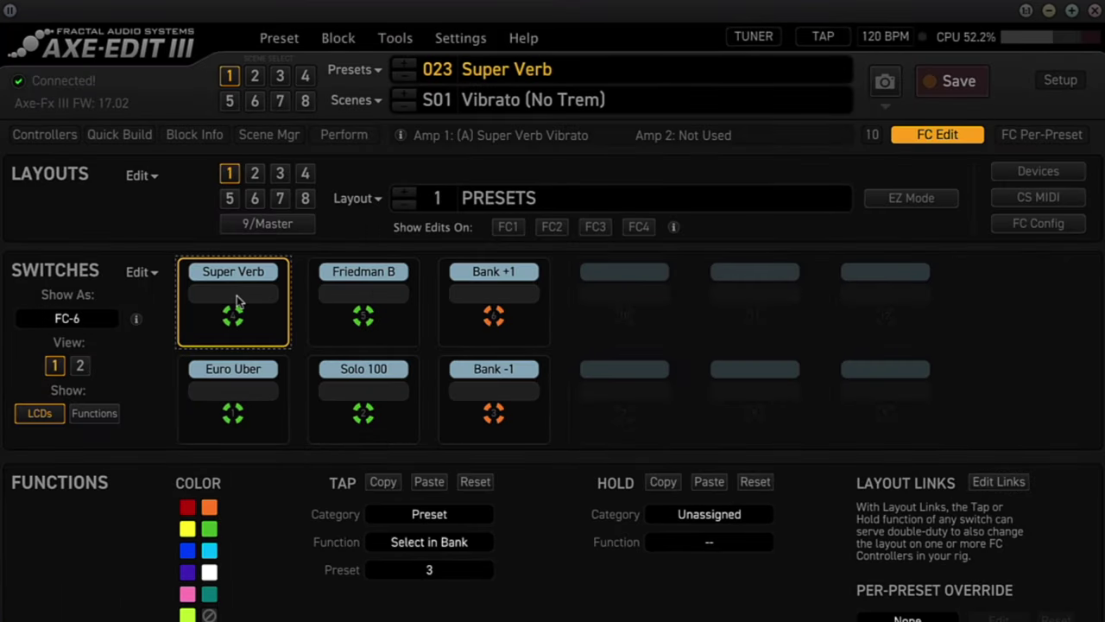
{"action": "left_click", "coordinate": [1004, 481]}
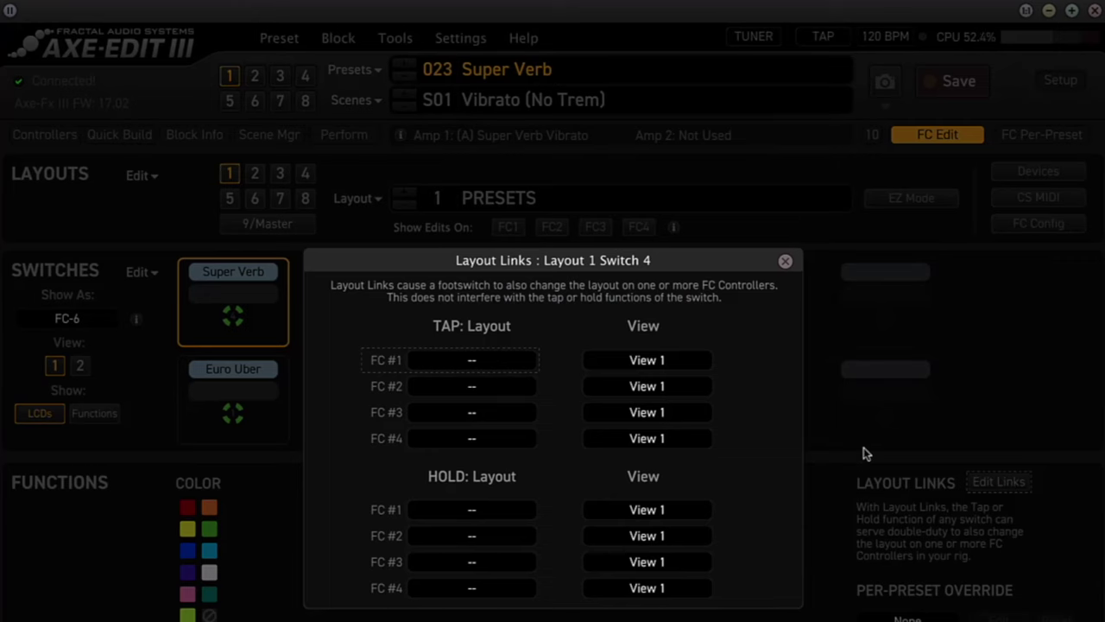
{"action": "left_click", "coordinate": [475, 363]}
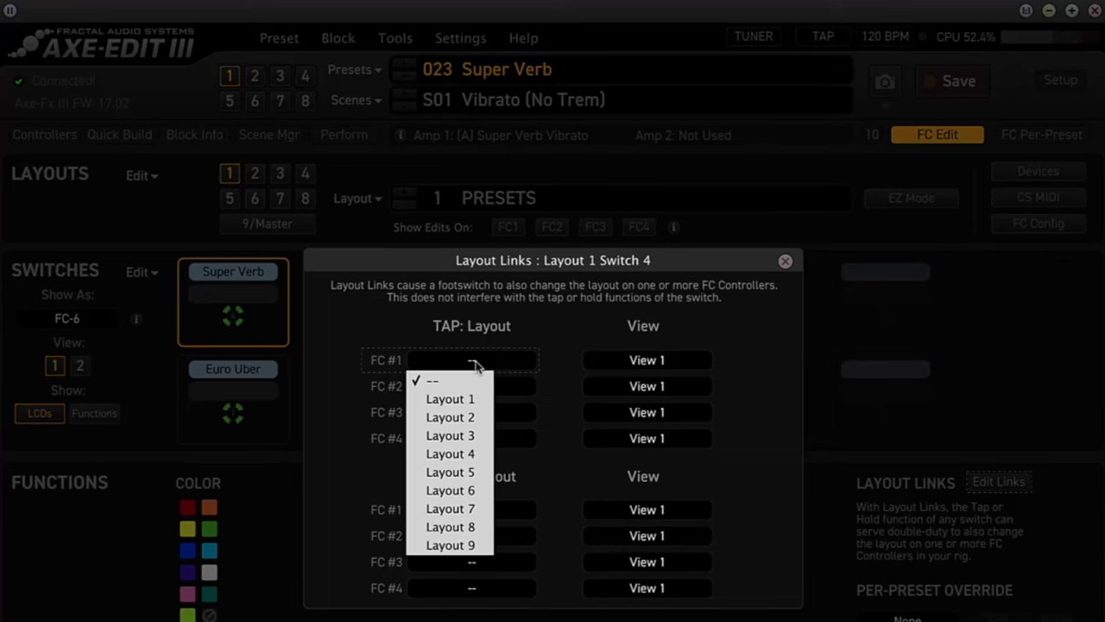
{"action": "left_click", "coordinate": [448, 418]}
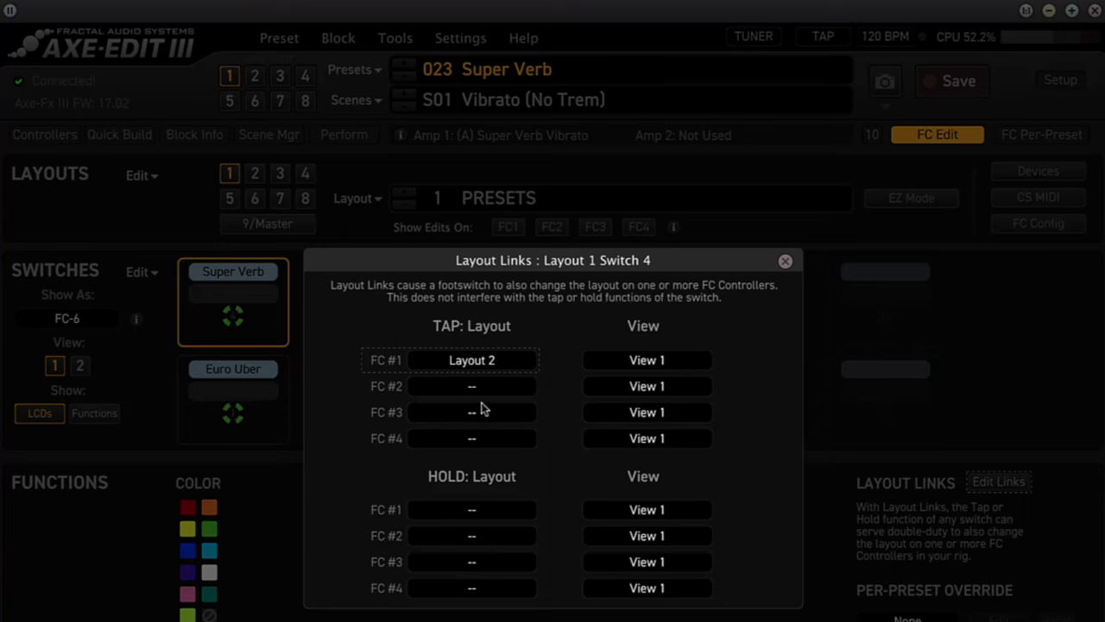
{"action": "left_click", "coordinate": [785, 261]}
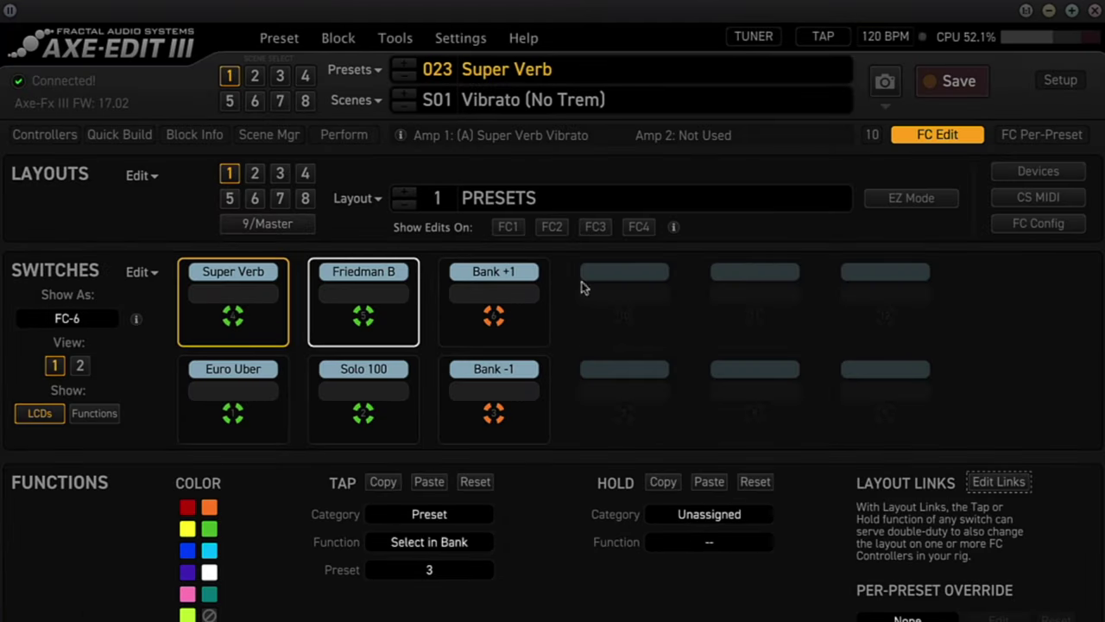
- Set the Friedman B switch's FC #1 TAP layout link to Layout 2
{"action": "left_click", "coordinate": [378, 305]}
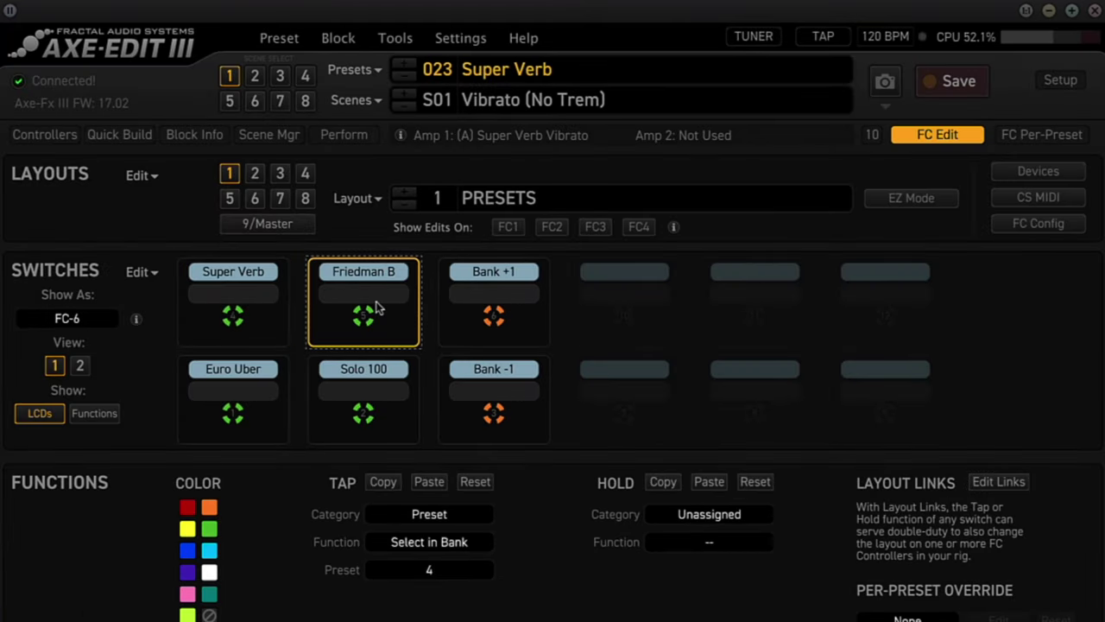
{"action": "left_click", "coordinate": [998, 484]}
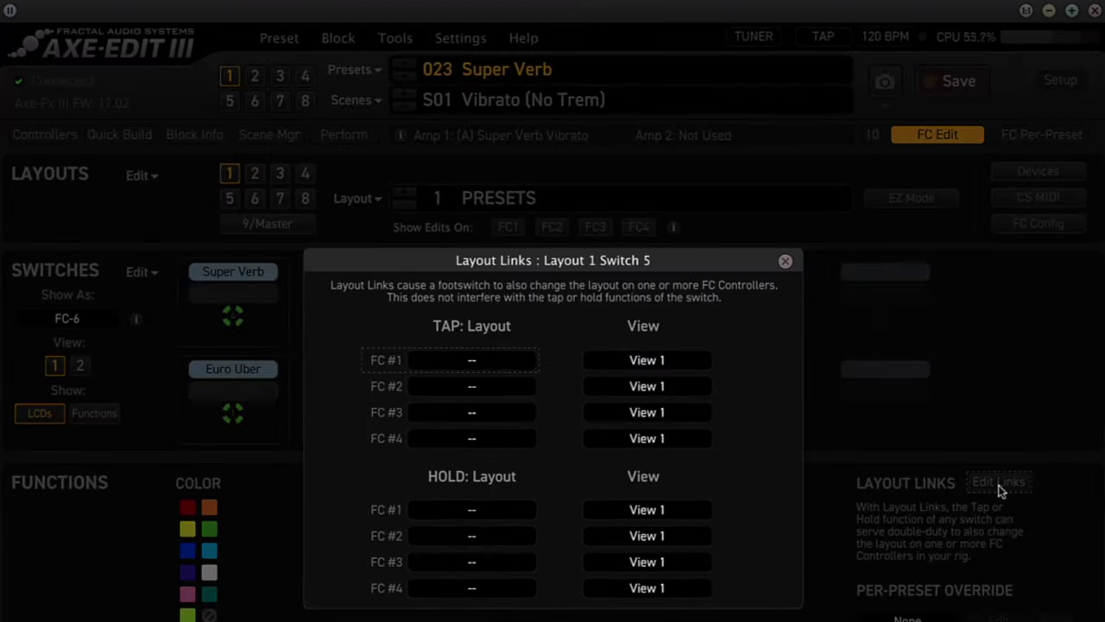
{"action": "left_click", "coordinate": [480, 363]}
{"action": "left_click", "coordinate": [453, 419]}
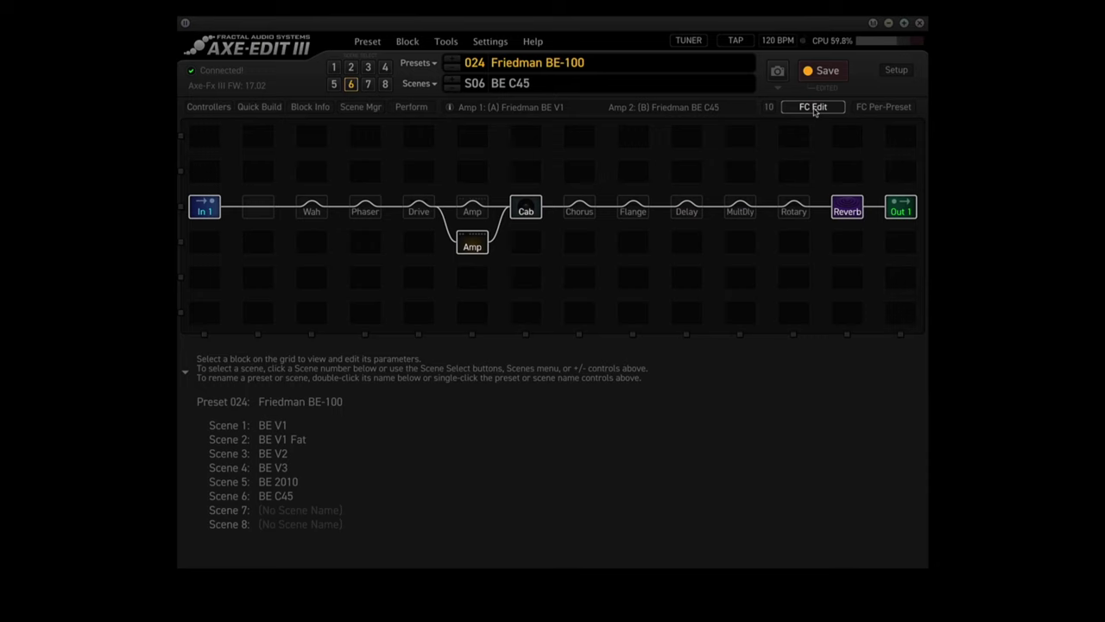
{"action": "left_click", "coordinate": [812, 107]}
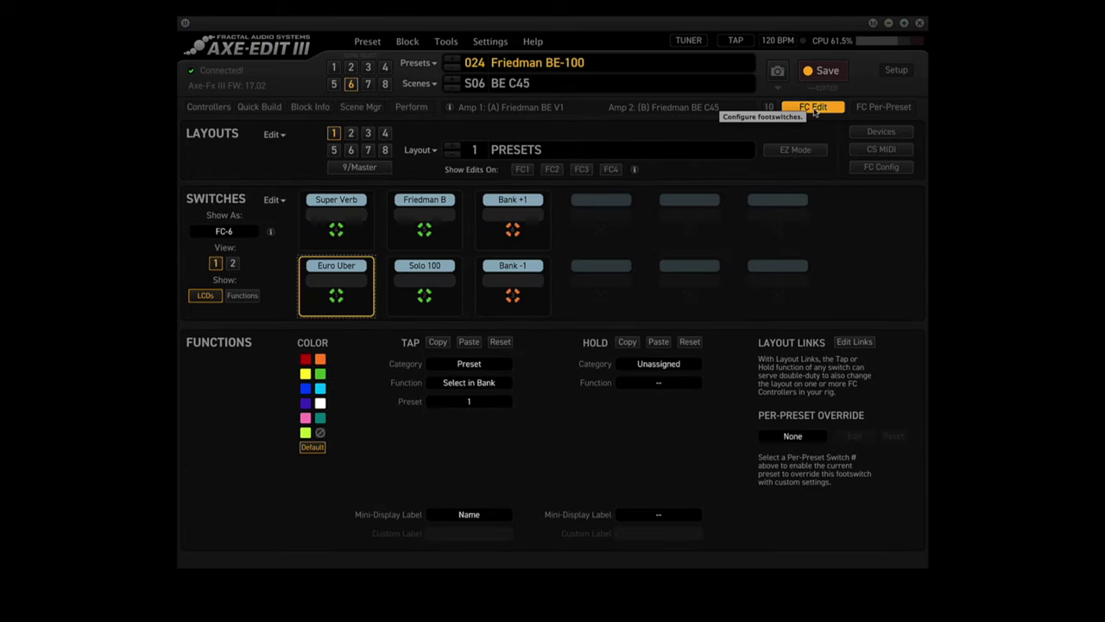
{"action": "left_click", "coordinate": [351, 134]}
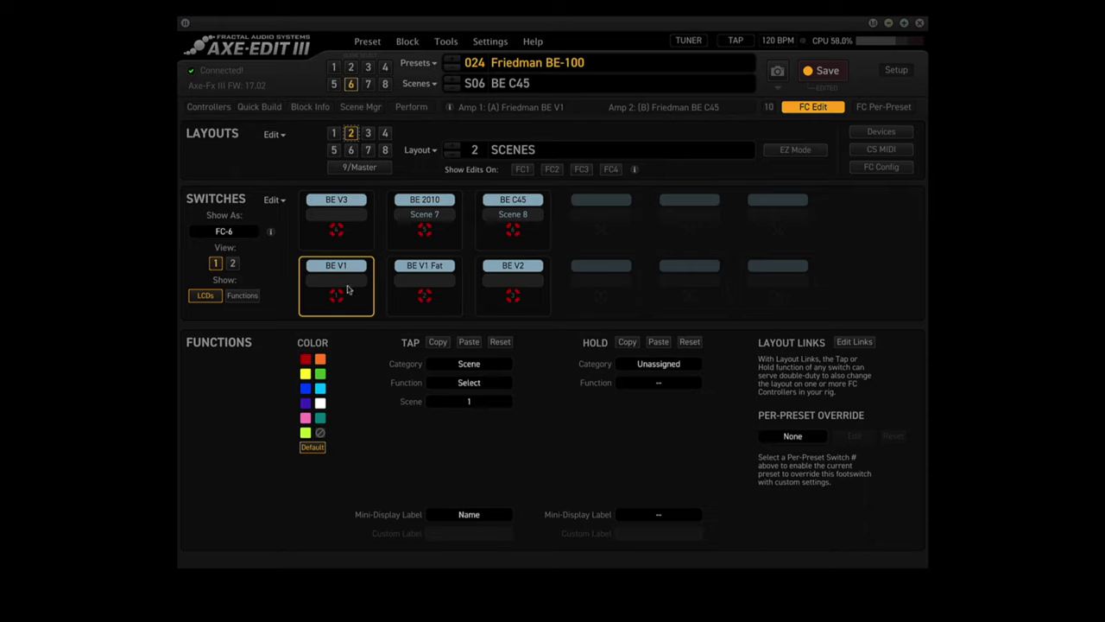
{"action": "left_click", "coordinate": [425, 290]}
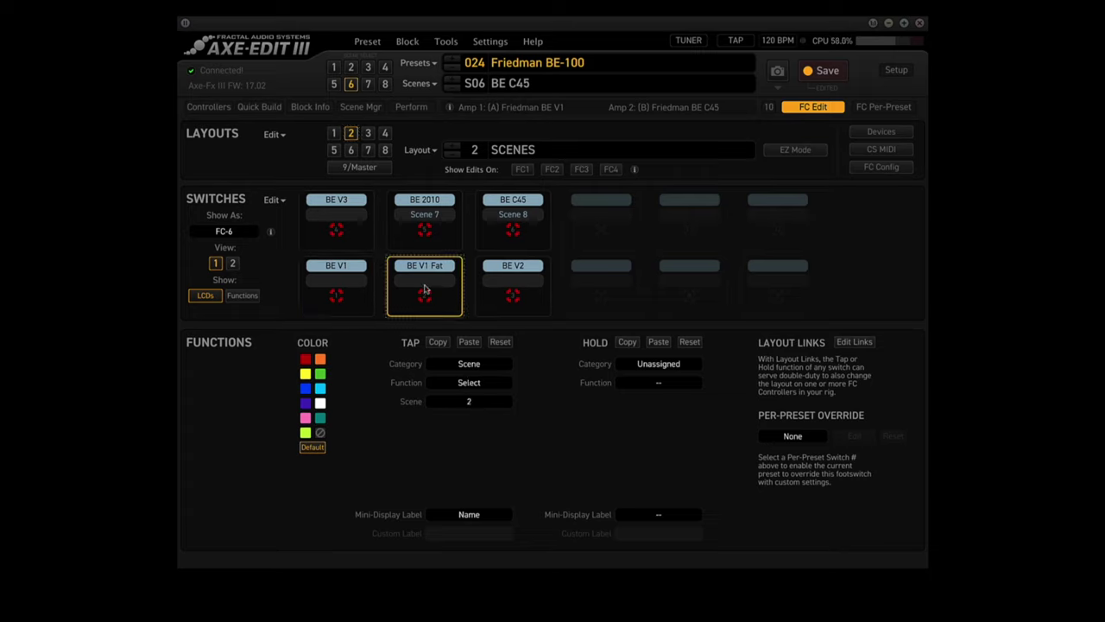
{"action": "left_click", "coordinate": [503, 287]}
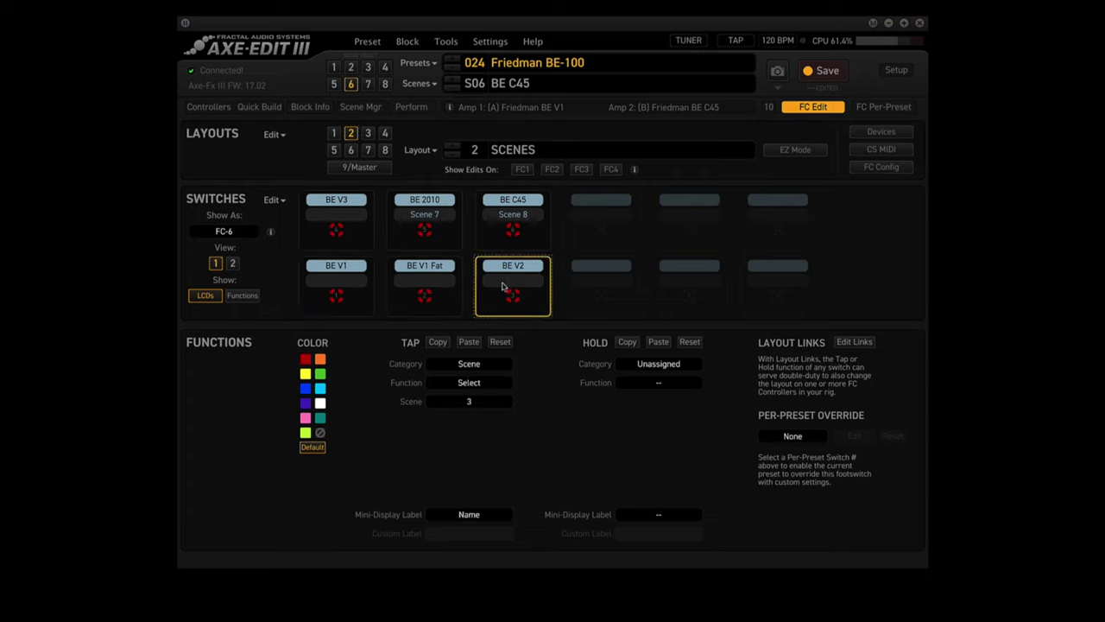
{"action": "left_click", "coordinate": [343, 223]}
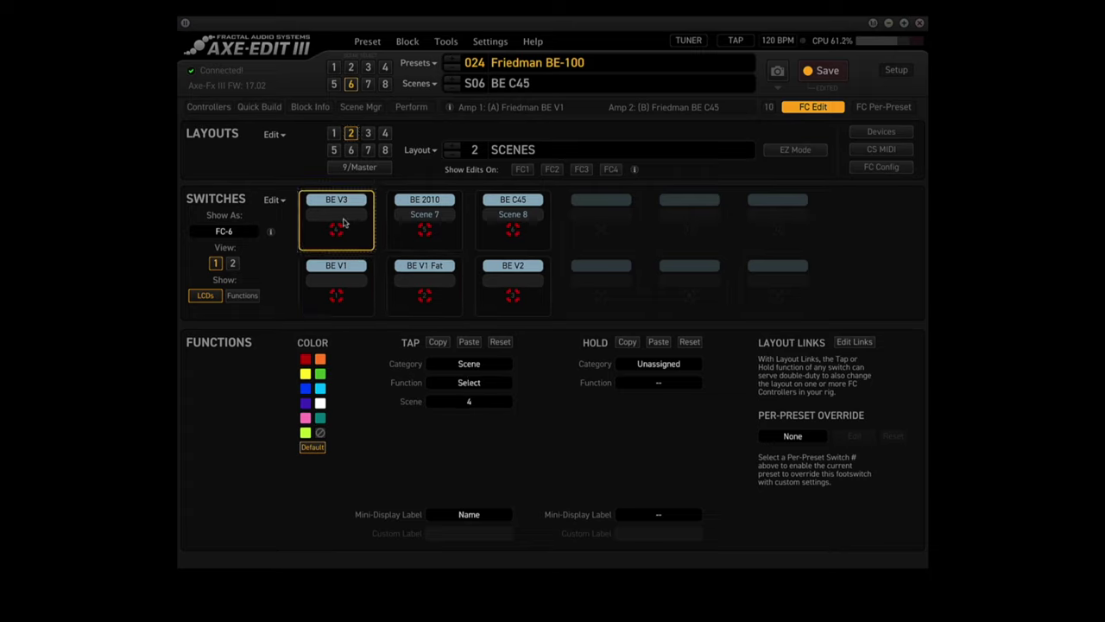
{"action": "left_click", "coordinate": [407, 224]}
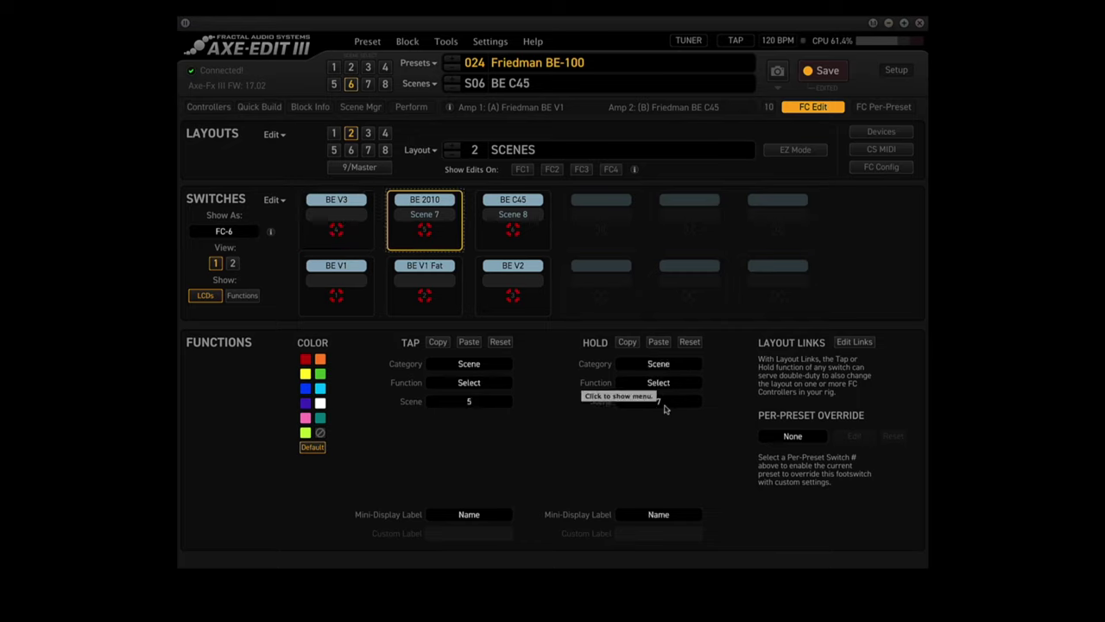
{"action": "left_click", "coordinate": [513, 220]}
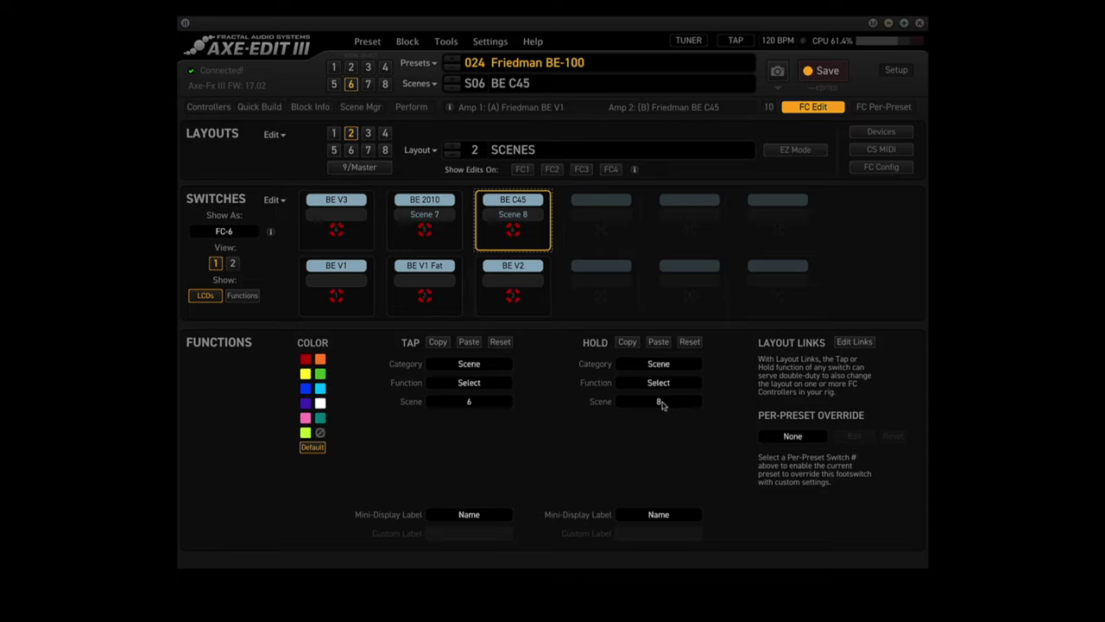
{"action": "left_click", "coordinate": [659, 364]}
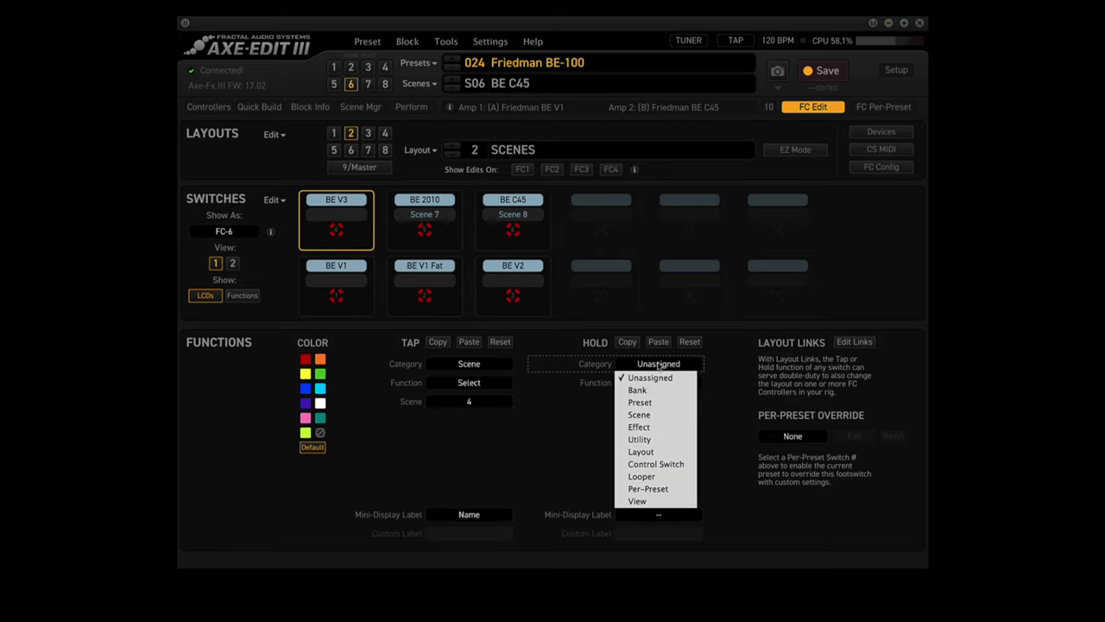
- Make holding BE V3 select scene 7 using the Scene hold category
{"action": "left_click", "coordinate": [642, 419]}
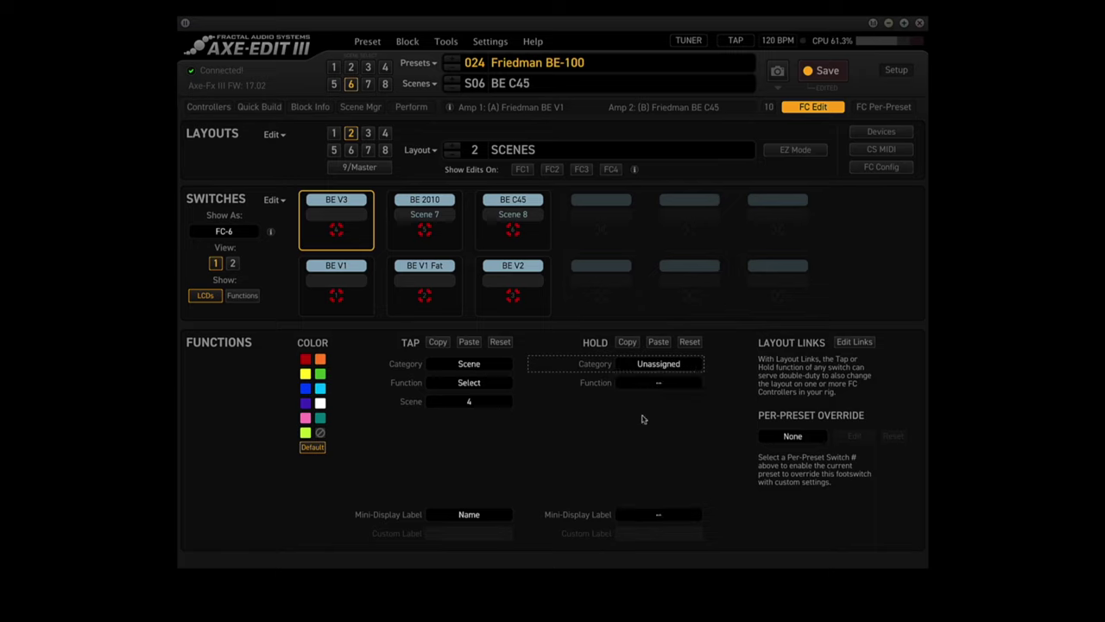
{"action": "left_click", "coordinate": [661, 405]}
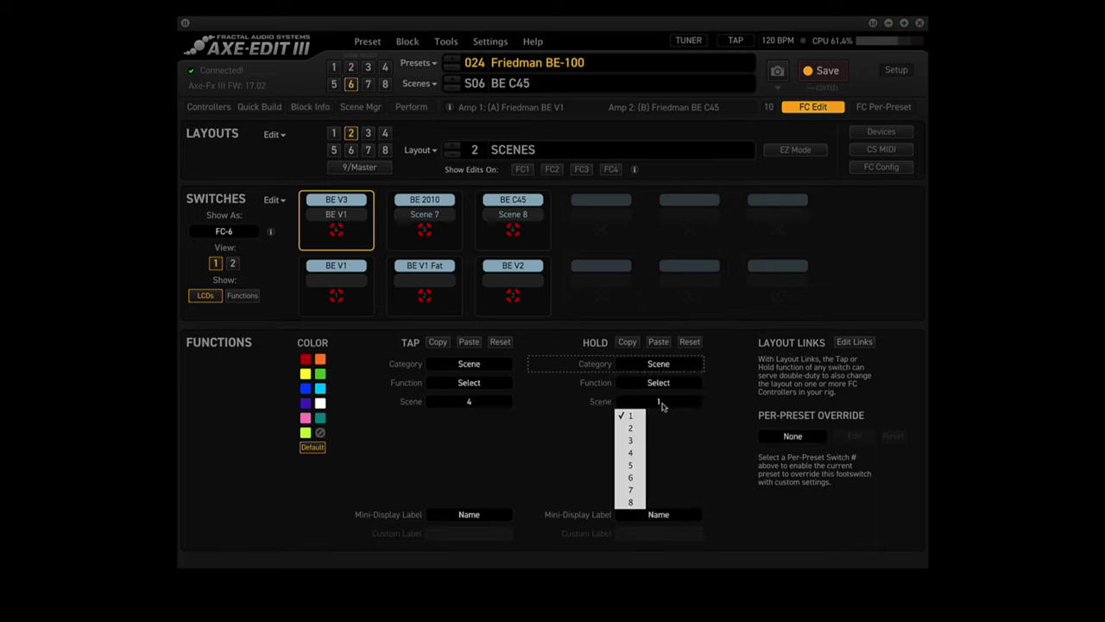
{"action": "left_click", "coordinate": [631, 490]}
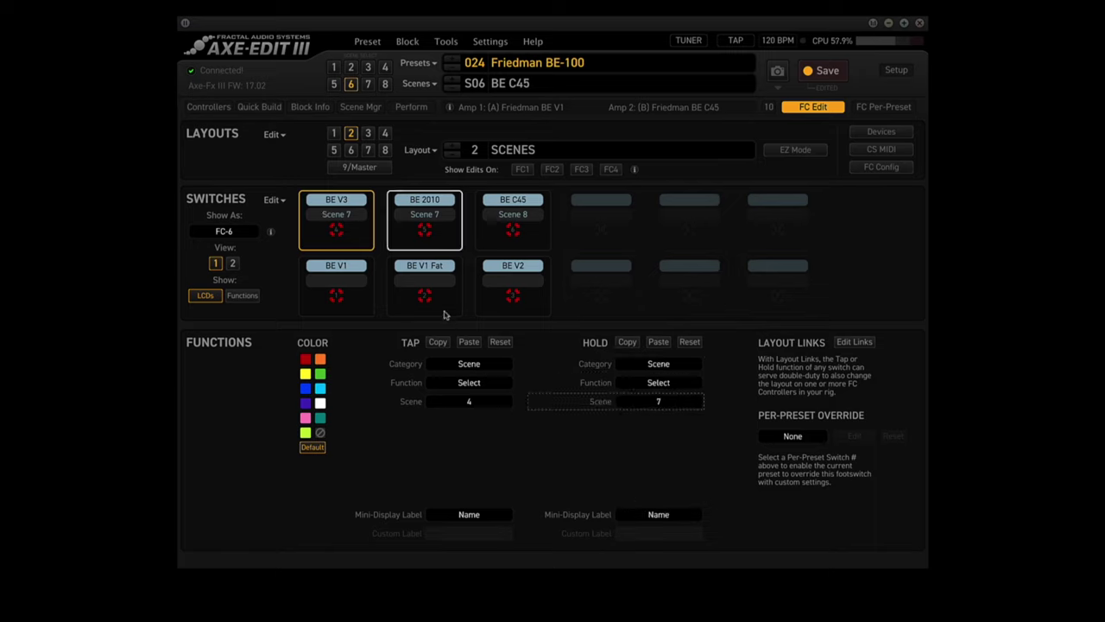
- Change the BE 2010 switch's hold scene from 7 to 8
{"action": "left_click", "coordinate": [430, 228]}
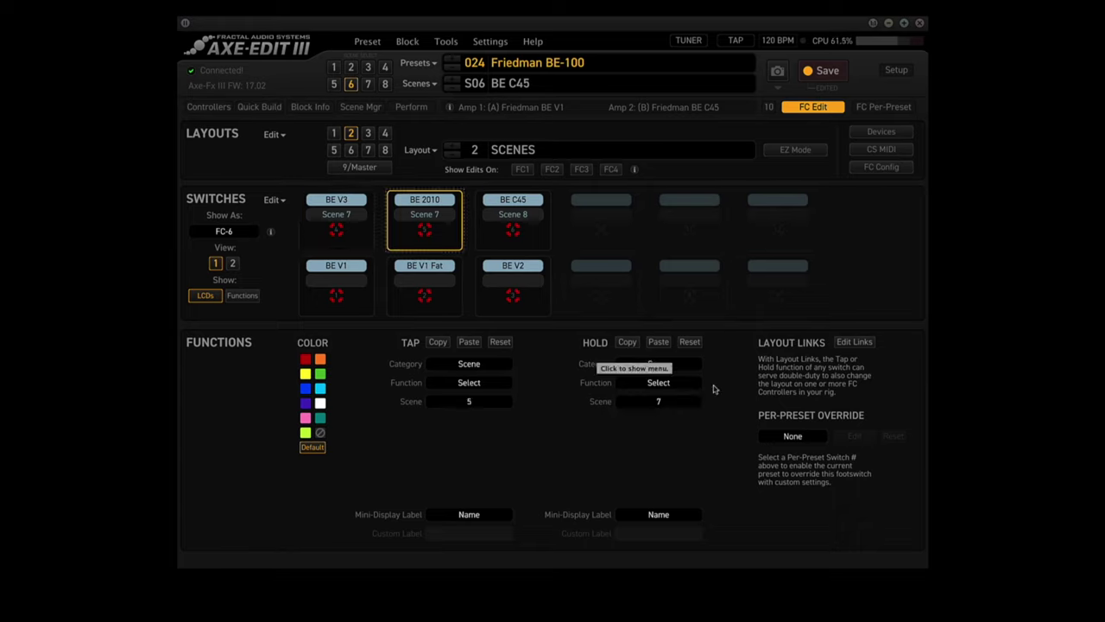
{"action": "left_click", "coordinate": [661, 402]}
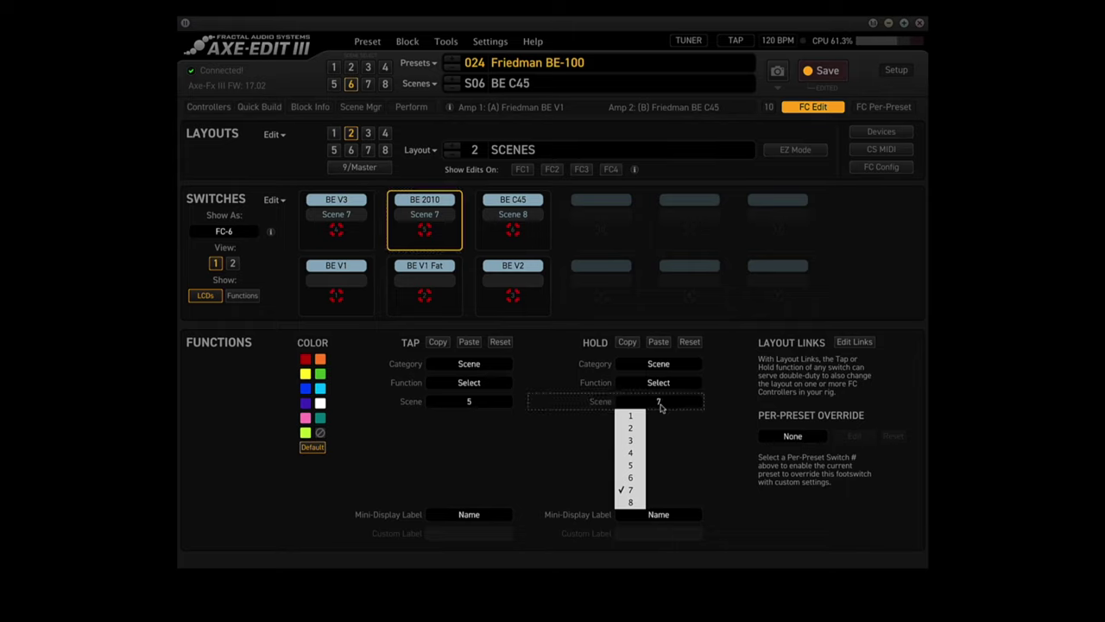
{"action": "left_click", "coordinate": [631, 504]}
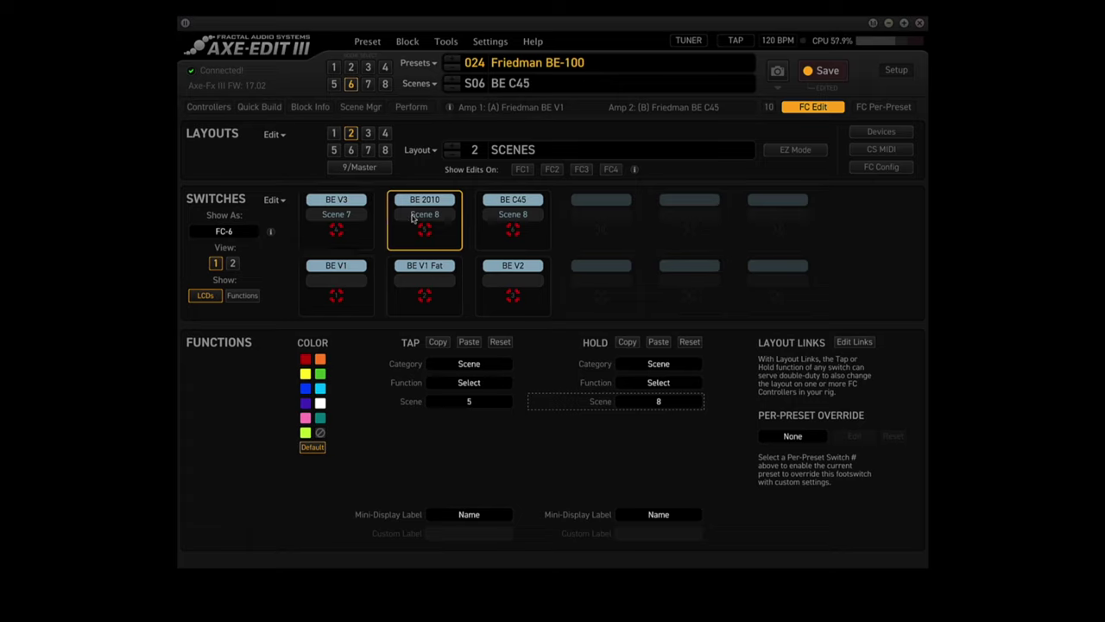
{"action": "left_click", "coordinate": [513, 225]}
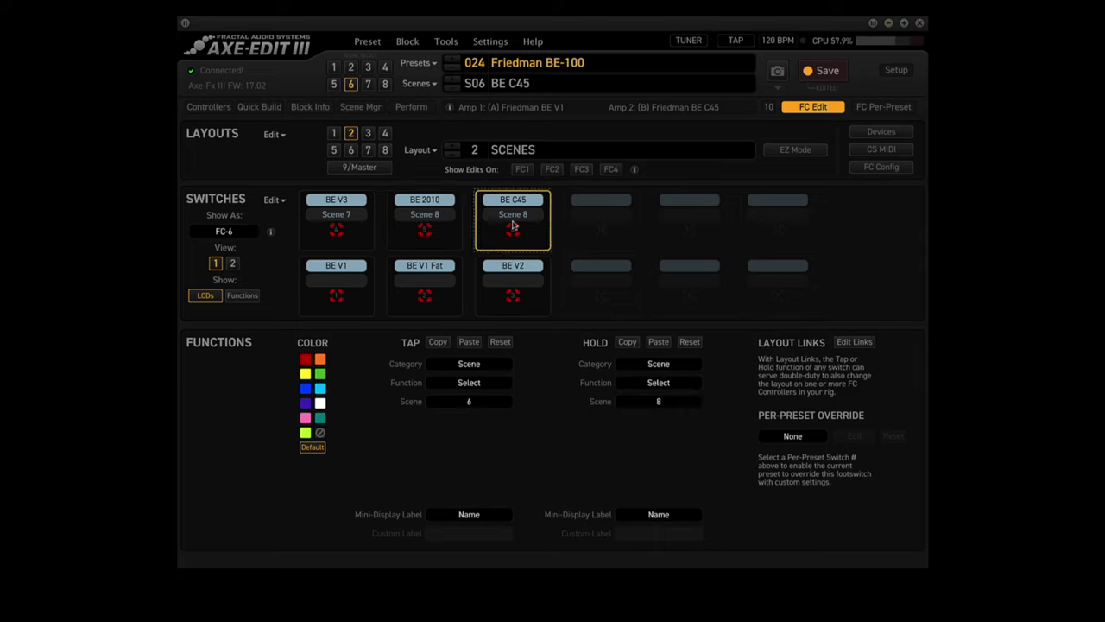
- Set BE C45's hold category to Layout and target Layout 1 (PRESETS)
{"action": "left_click", "coordinate": [659, 364]}
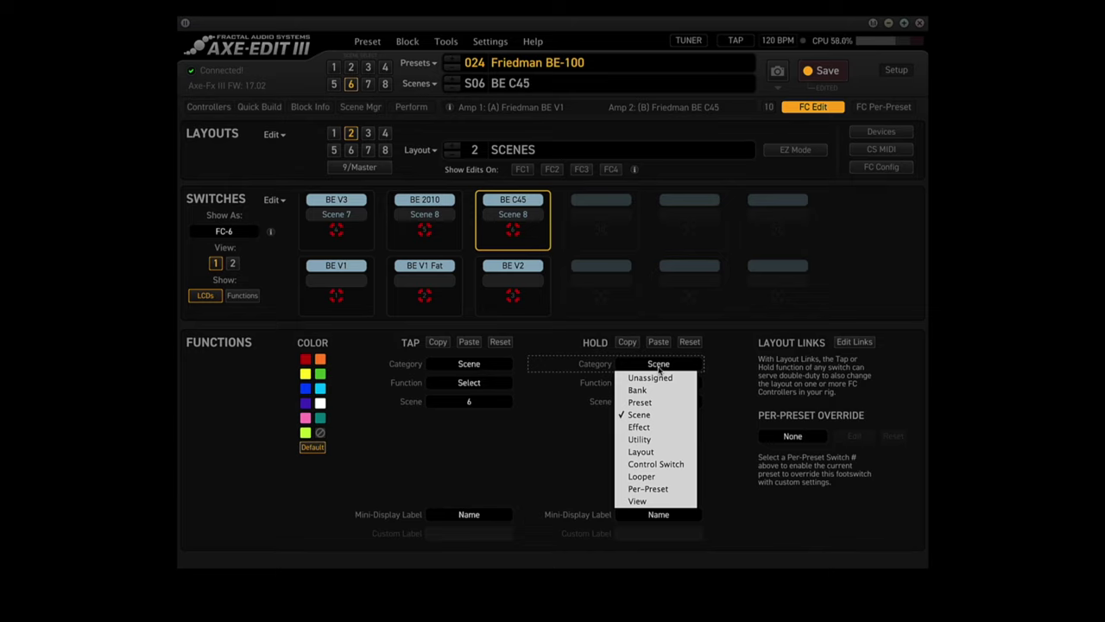
{"action": "left_click", "coordinate": [641, 452]}
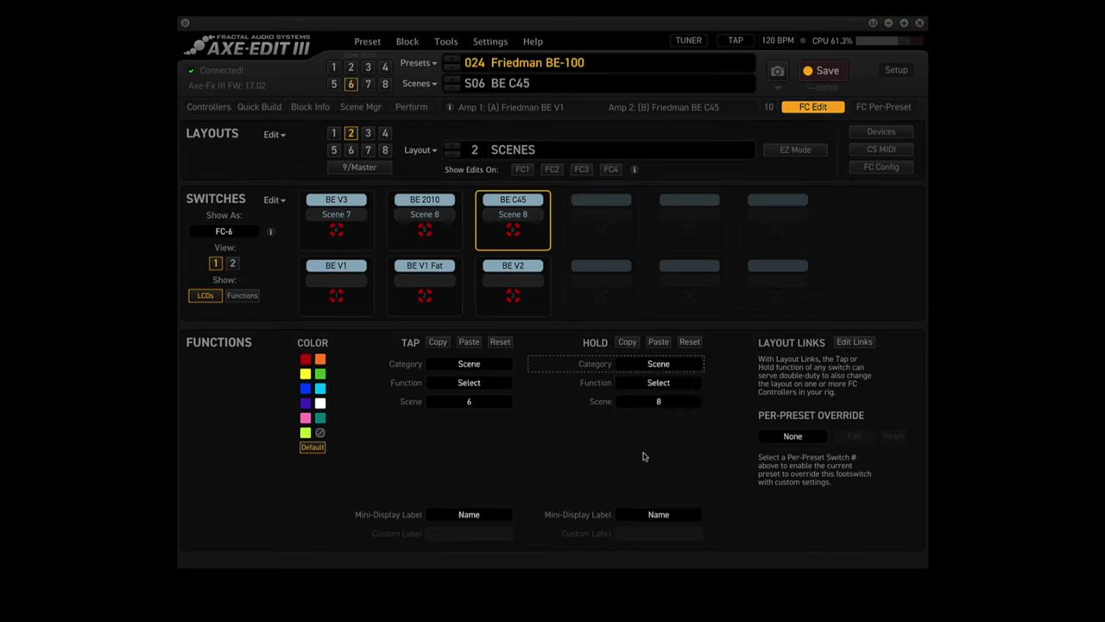
{"action": "left_click", "coordinate": [663, 404]}
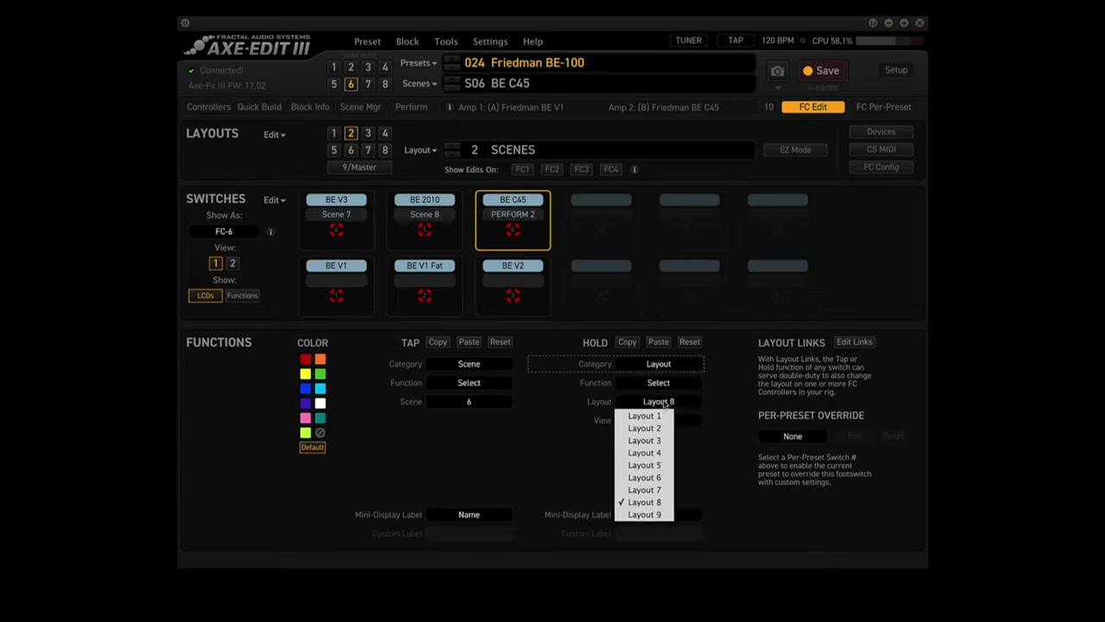
{"action": "left_click", "coordinate": [649, 416]}
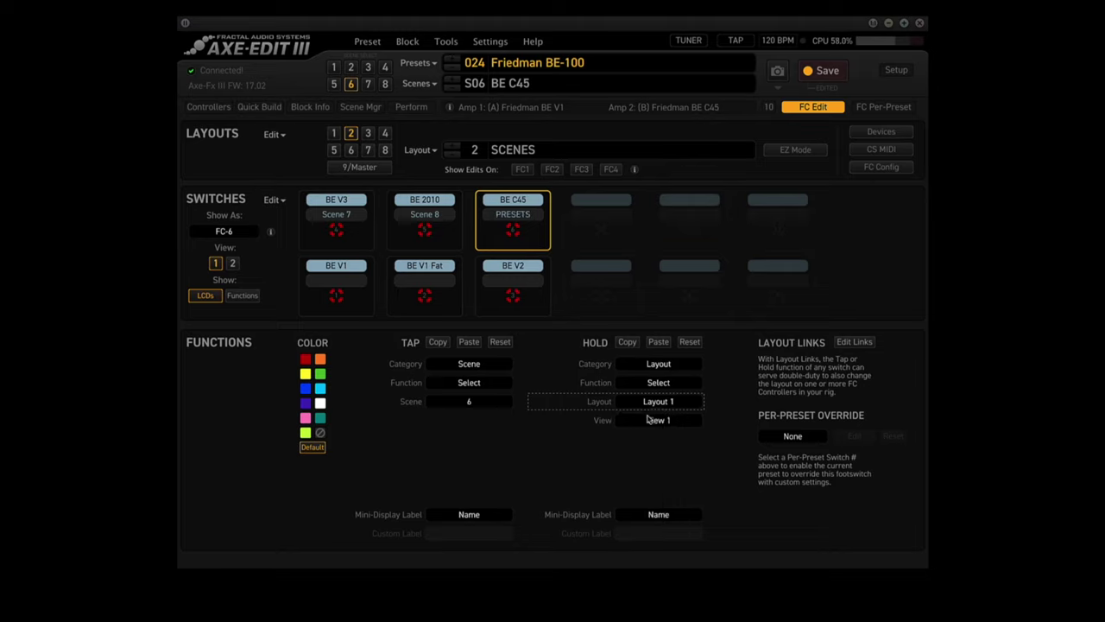